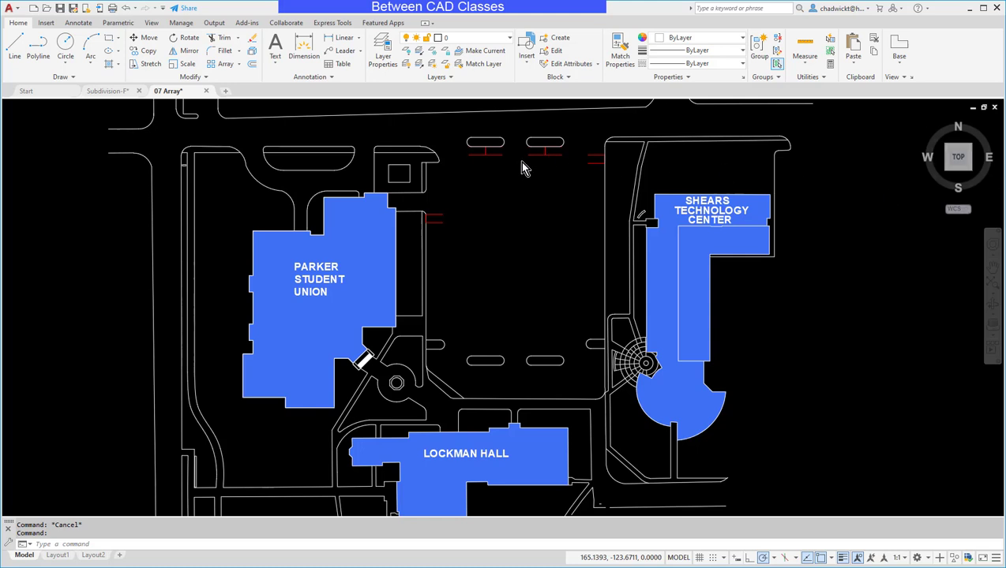
click(504, 167)
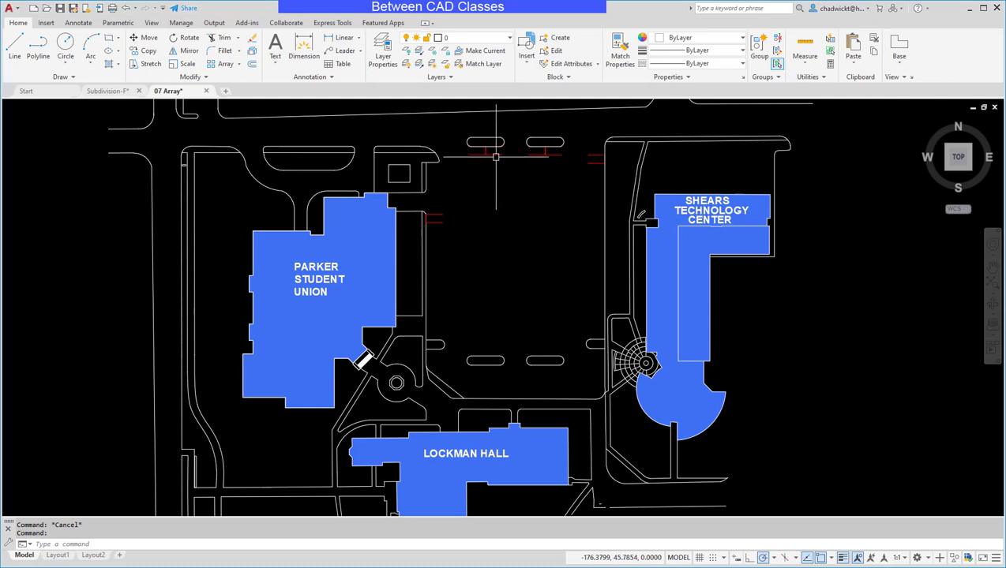
click(487, 150)
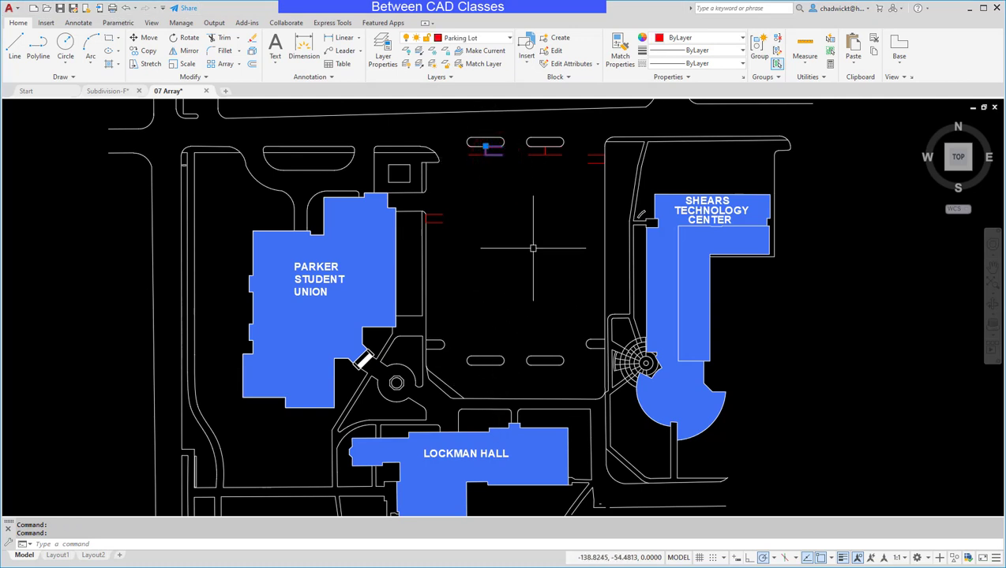
key(Escape)
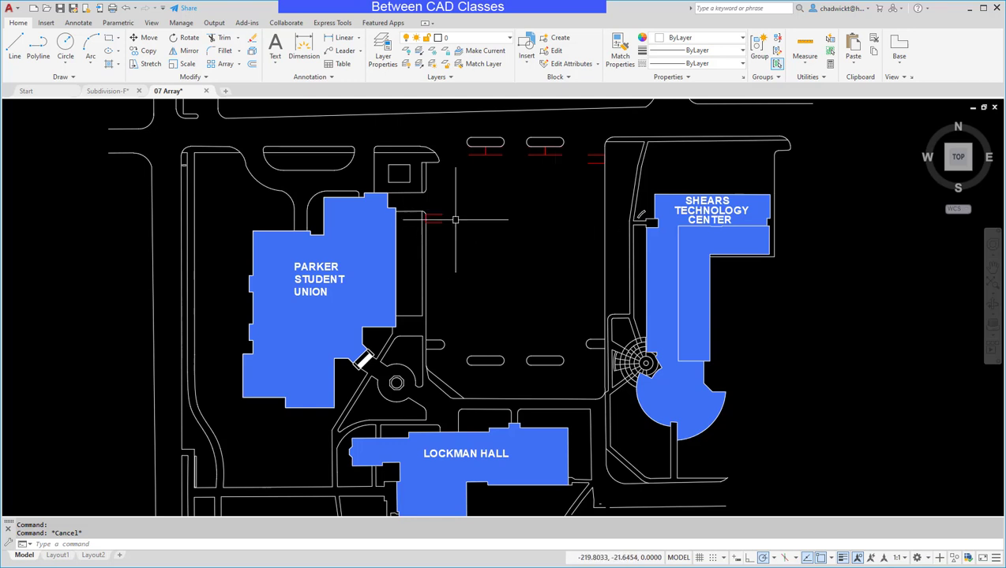
Step: Open the parking stall block beside Parker Student Union in the Block Editor and move the authoring palettes away from the window edge
scroll(455, 220, up, 2)
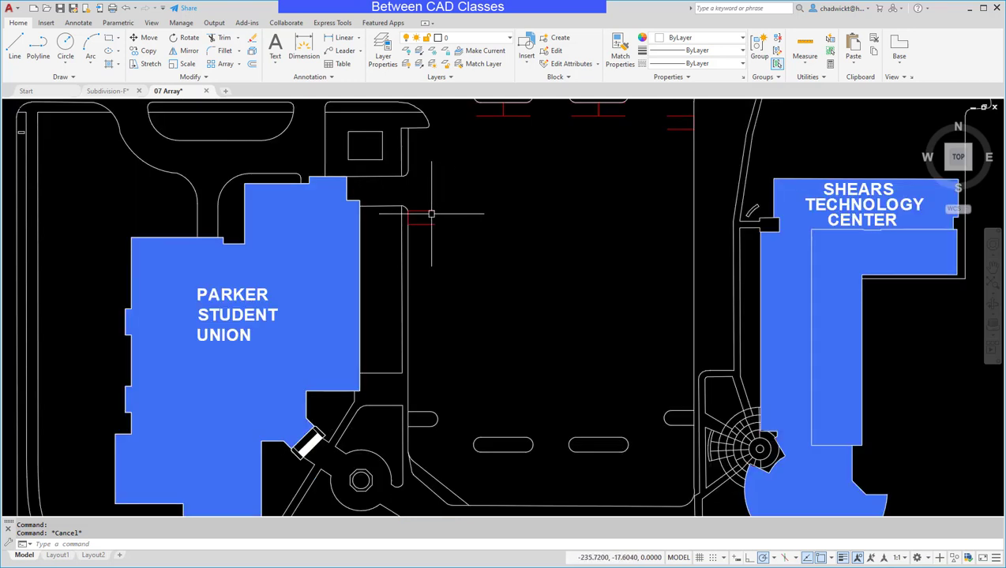
scroll(428, 212, up, 2)
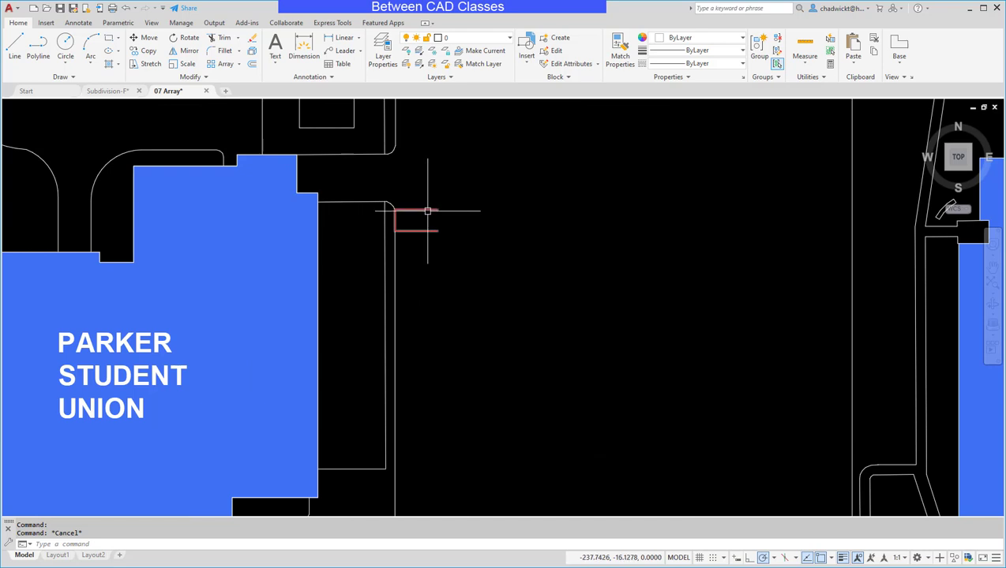
double_click(427, 212)
click(524, 364)
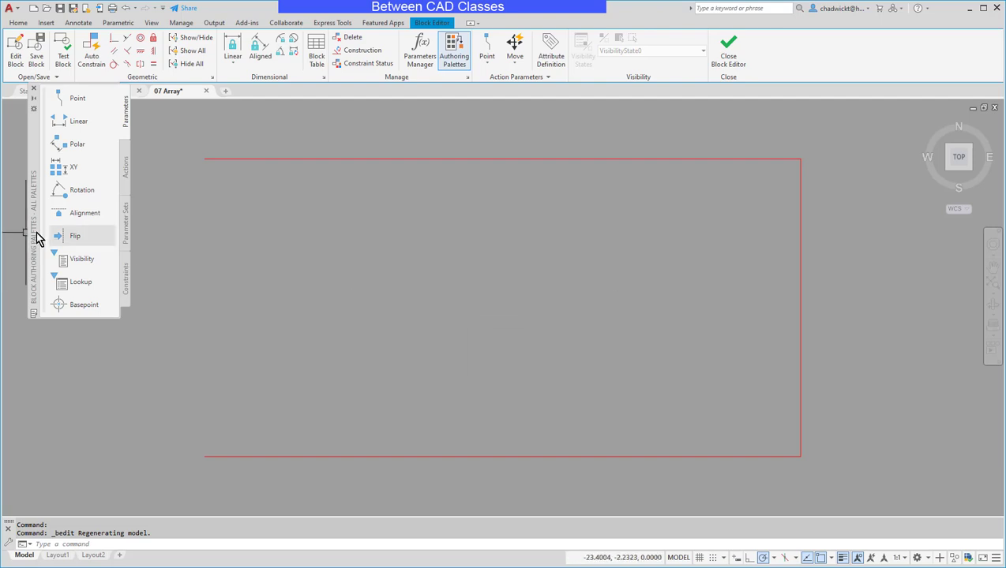
drag(34, 230, 50, 303)
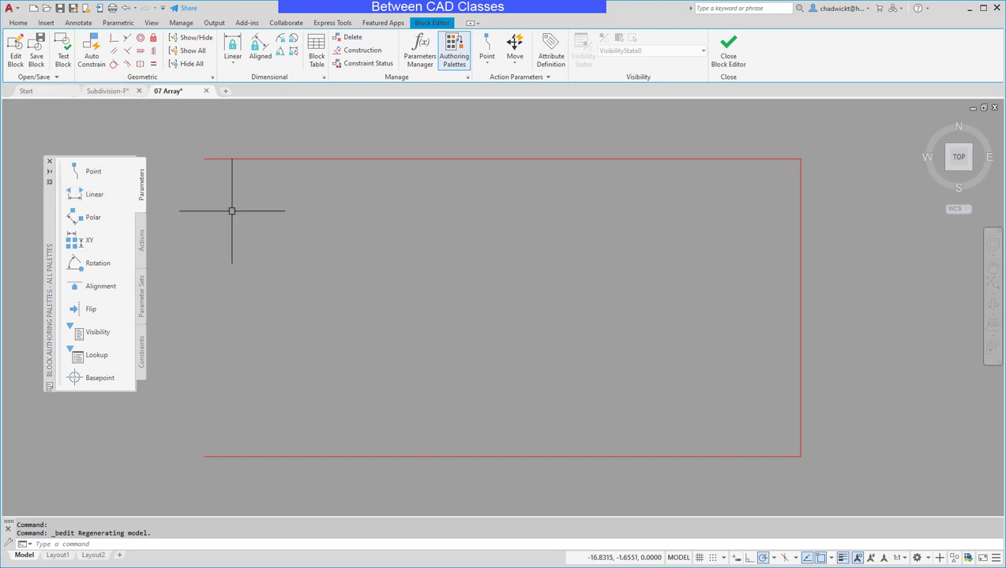
Step: Add a linear parameter from the stall's upper-right corner to its lower-right corner, with its label outside the closed end
click(90, 196)
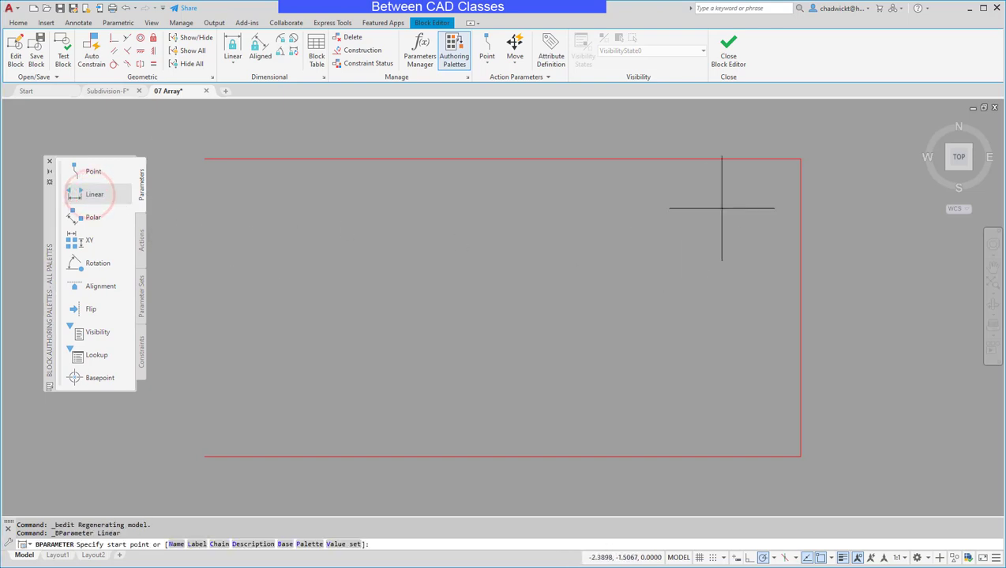
click(800, 159)
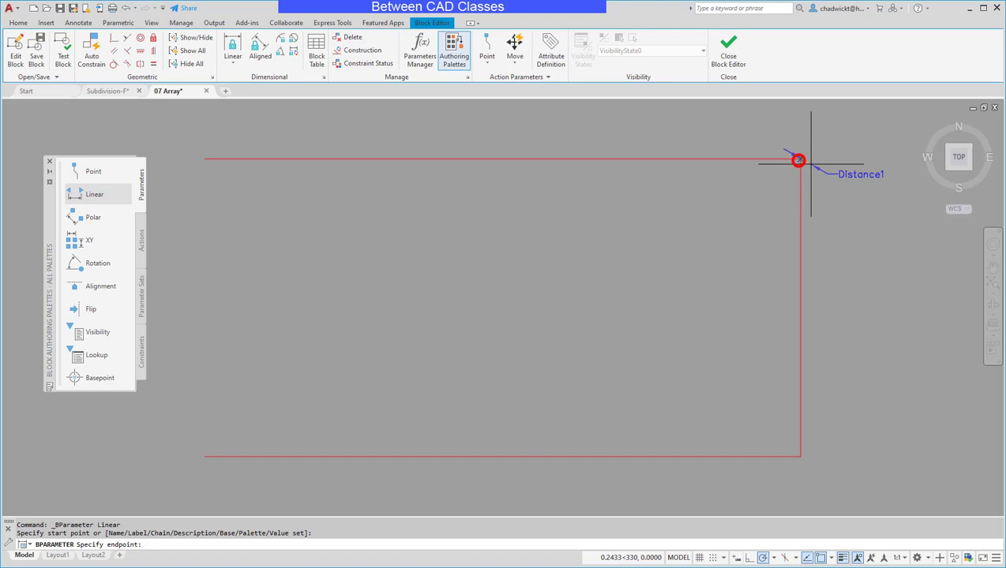
click(800, 456)
click(865, 436)
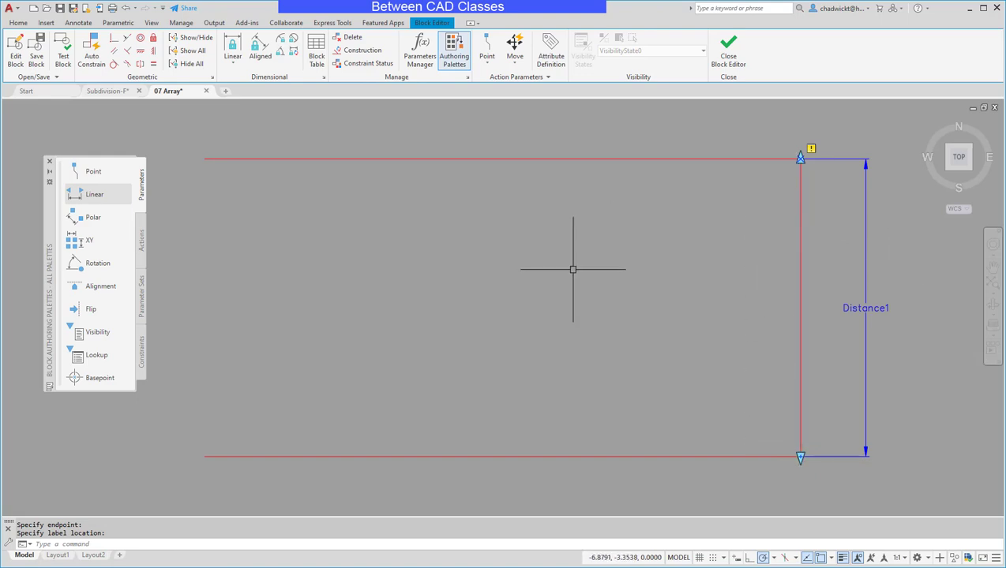
Step: Add an array action to the linear parameter, including all the stall geometry, with a column distance of 9
click(141, 249)
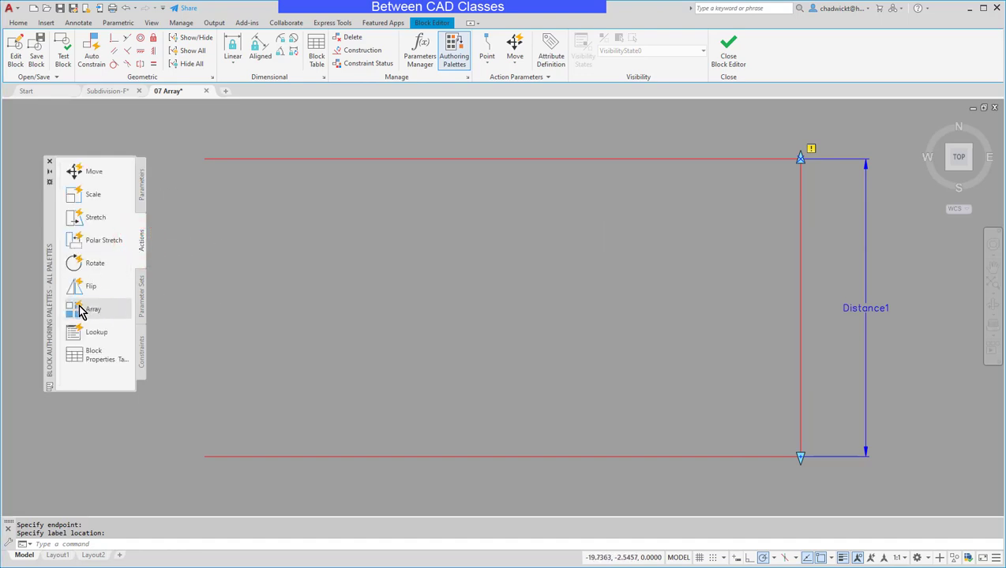
click(79, 310)
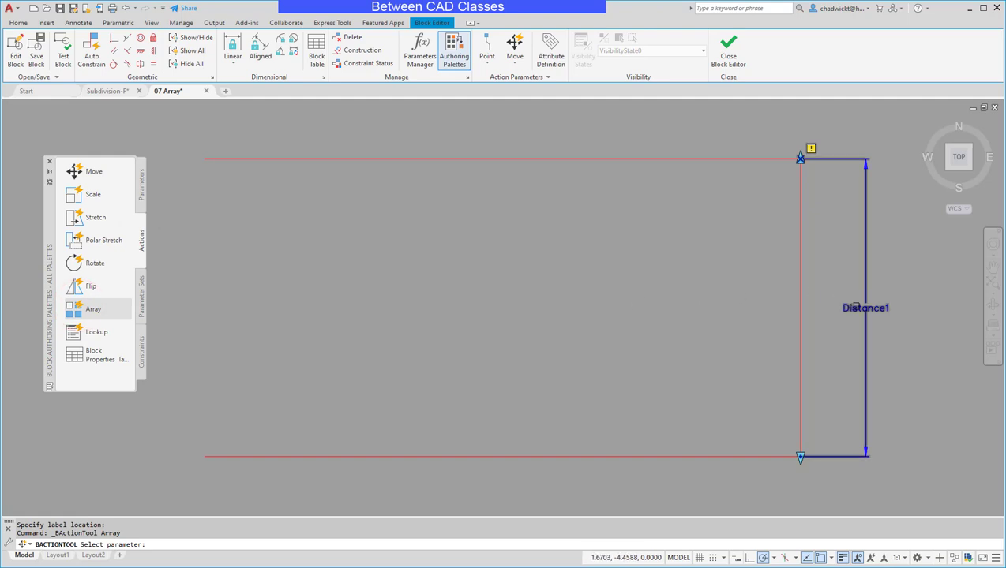
click(855, 308)
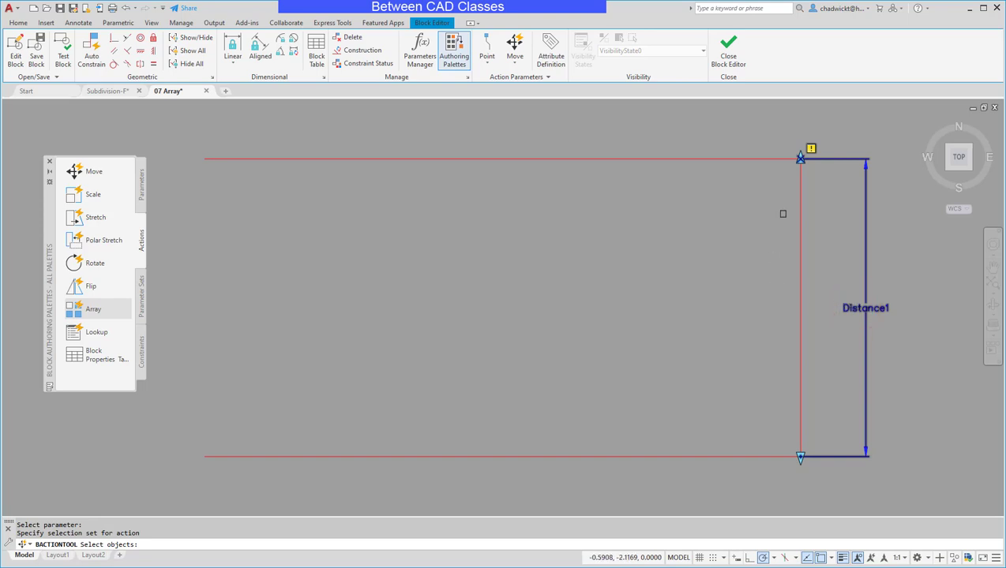
click(881, 126)
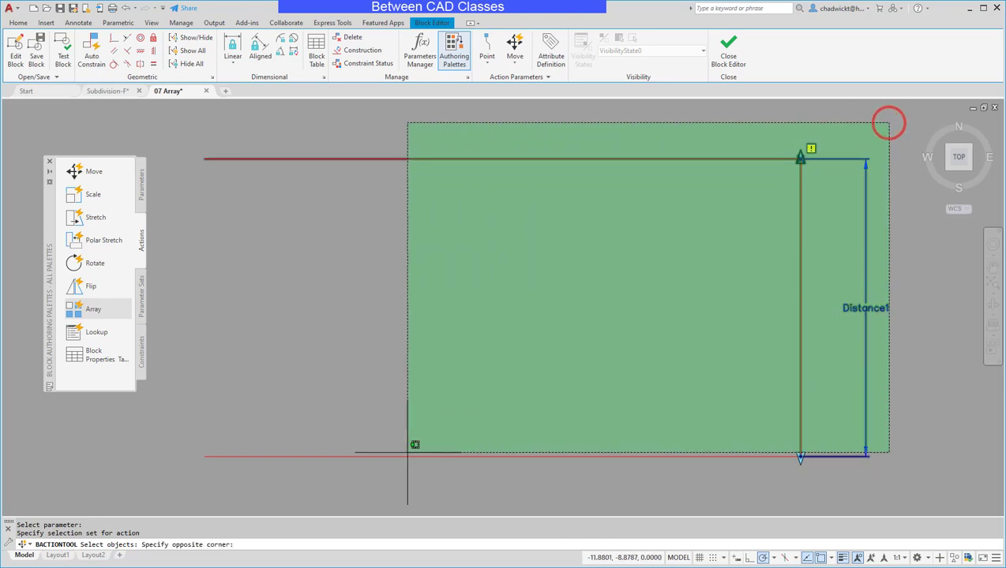
click(188, 466)
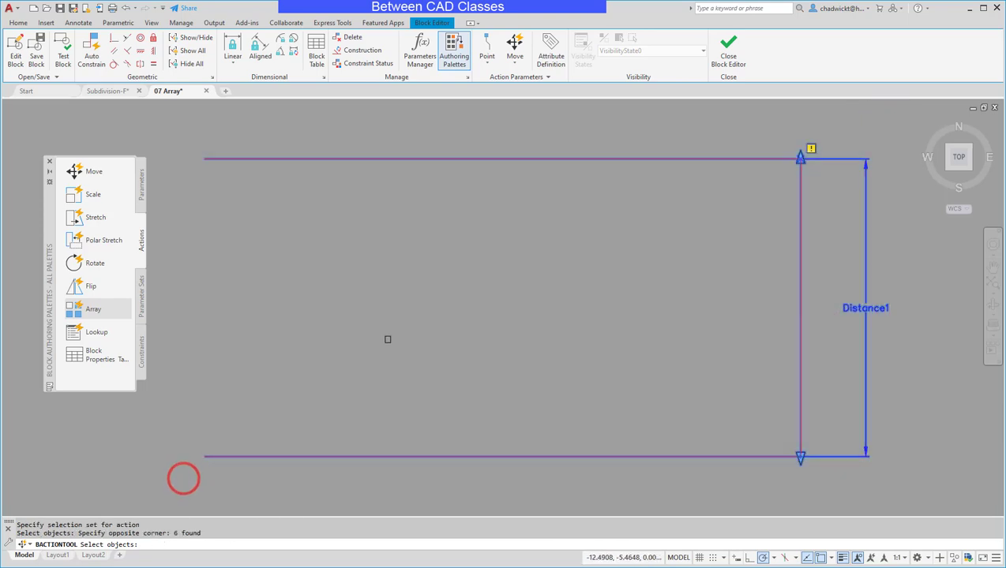
key(Return)
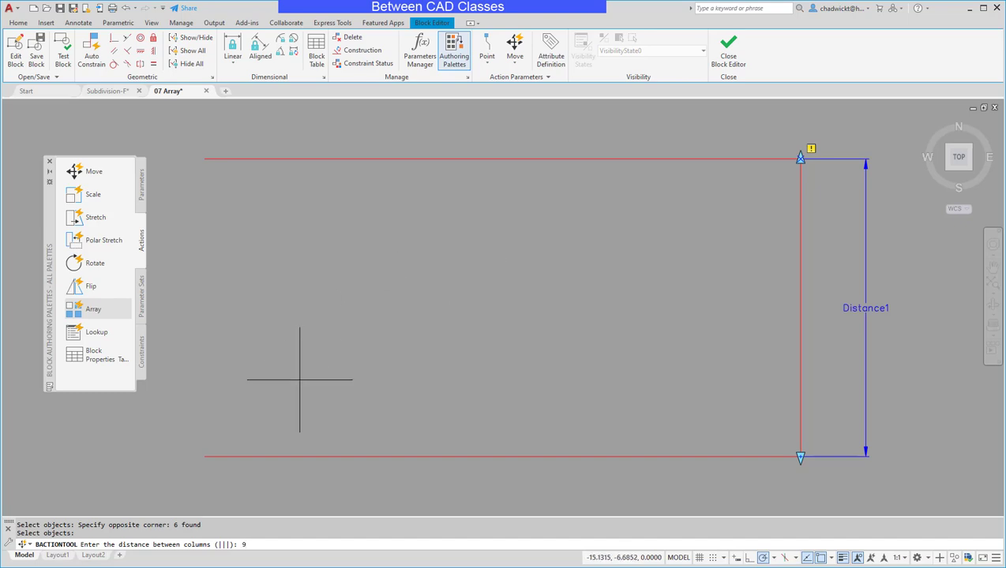
key(Return)
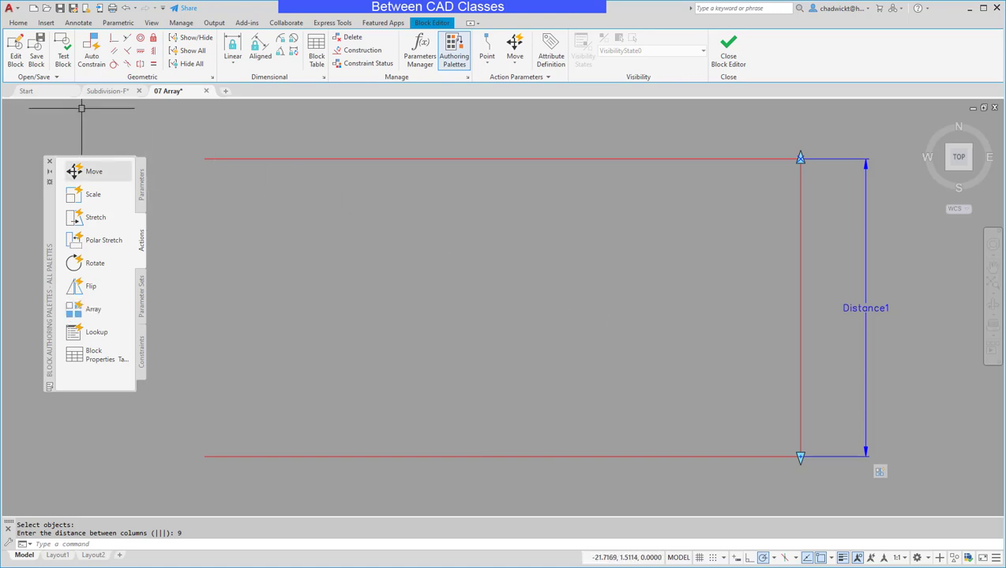
Step: Open the Parking Stall block in a test window and try extending the array downward from its lower grip
click(63, 60)
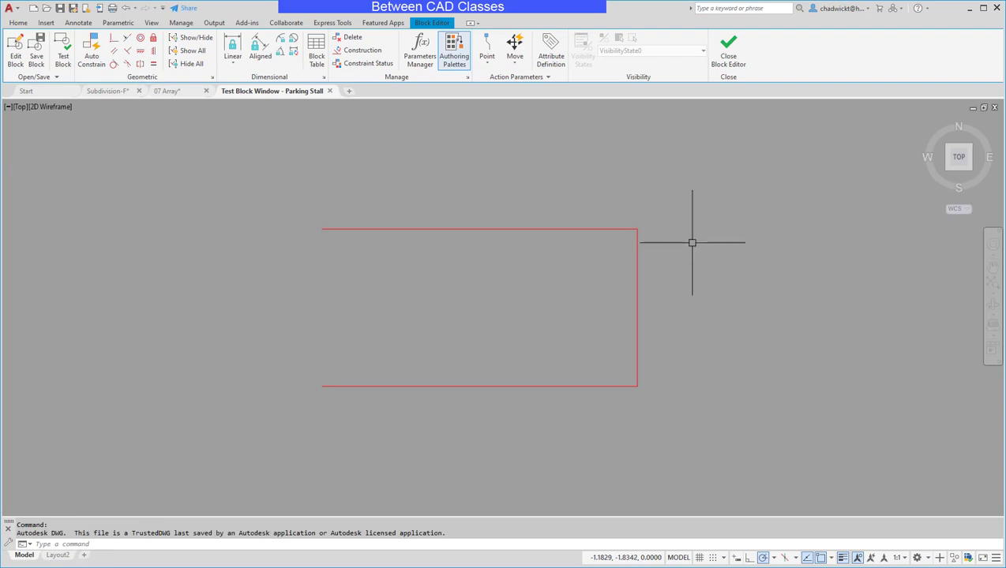
click(616, 228)
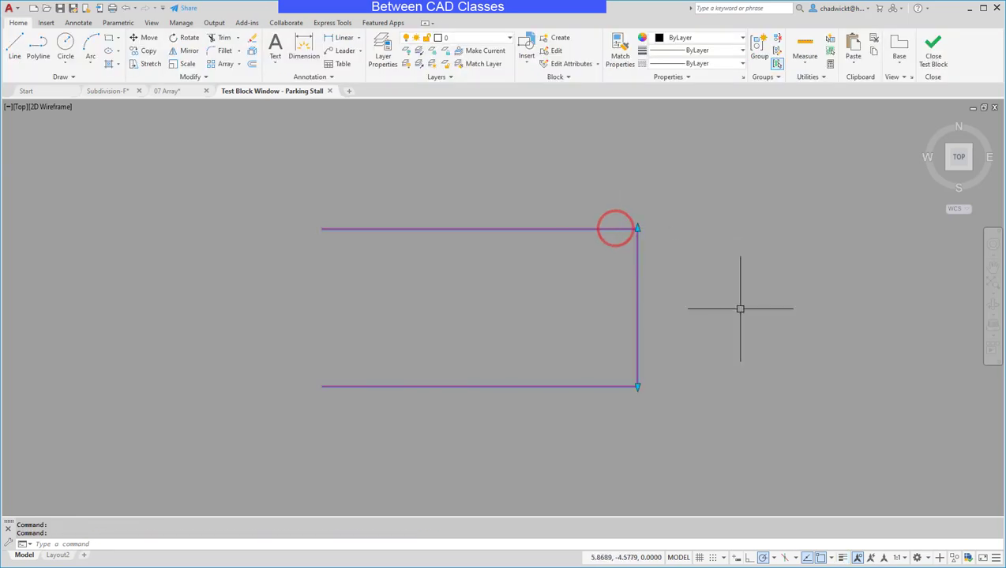
click(637, 387)
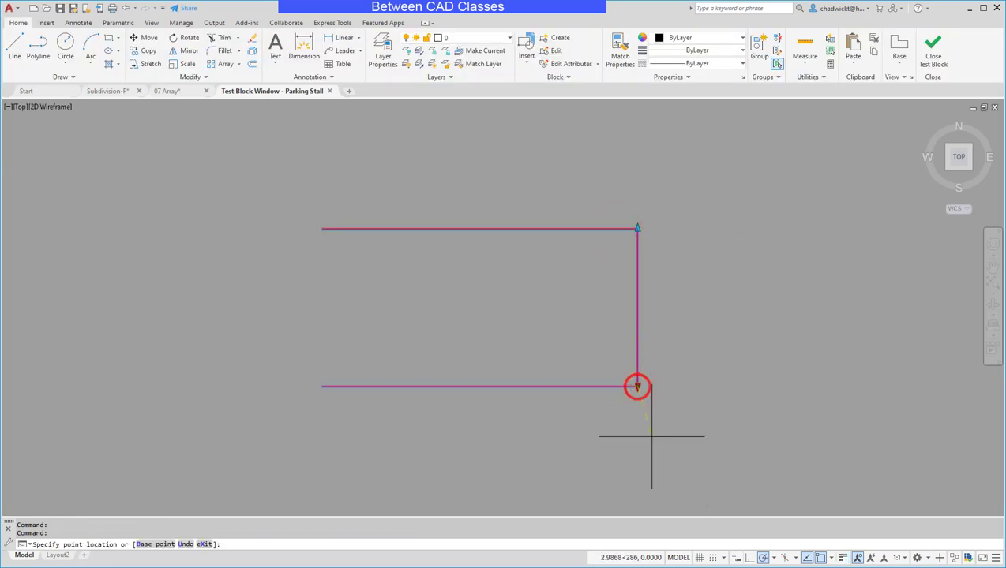
scroll(637, 403, down, 2)
middle_drag(635, 409, 624, 276)
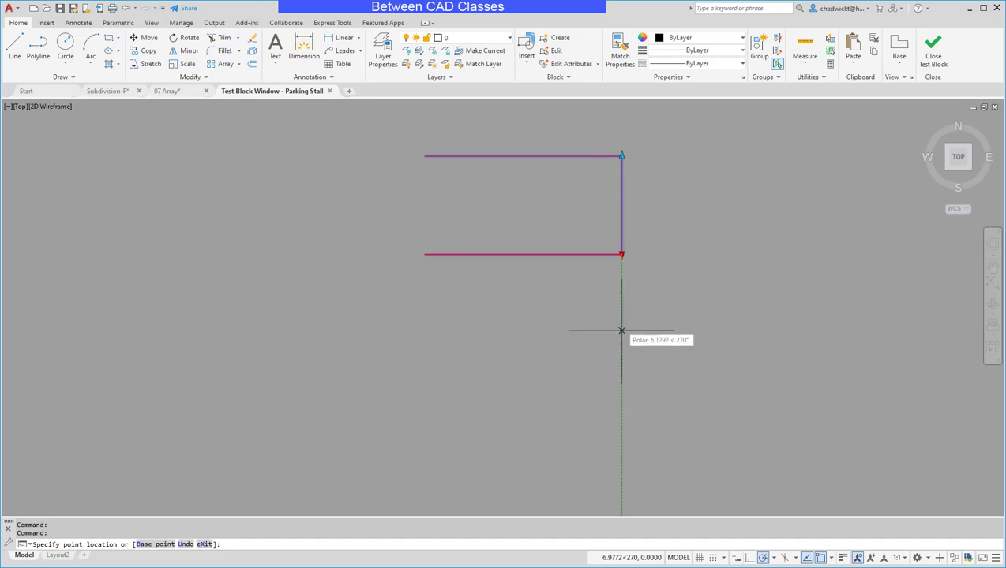
click(621, 447)
scroll(624, 488, down, 2)
middle_drag(624, 485, 583, 383)
click(589, 424)
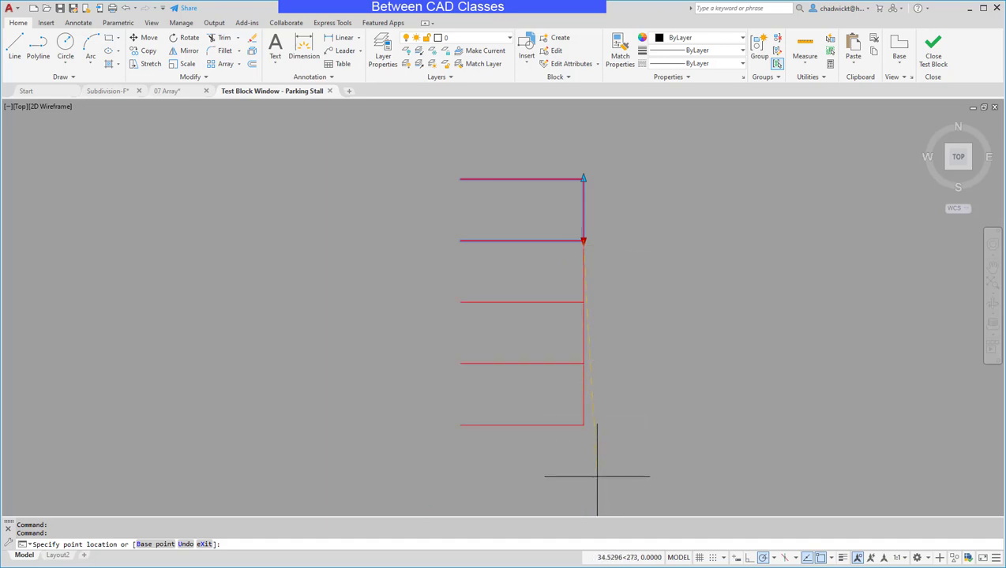
scroll(594, 457, down, 2)
middle_drag(594, 457, 579, 399)
scroll(578, 453, up, 2)
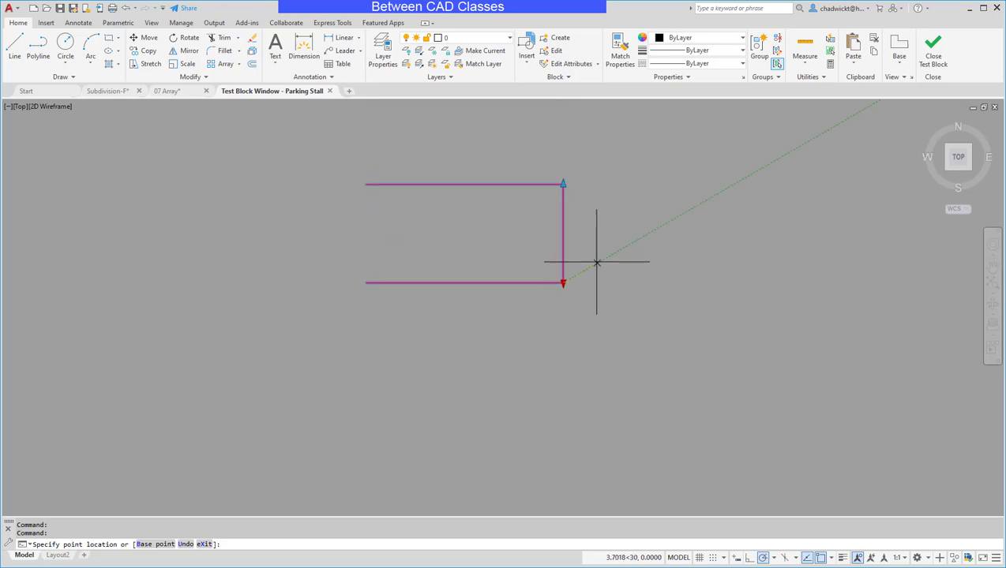
key(Escape)
Step: Test extending the array upward from the upper grip, undo that grip edit and close the test window
click(563, 184)
middle_drag(562, 184, 564, 254)
scroll(560, 214, down, 2)
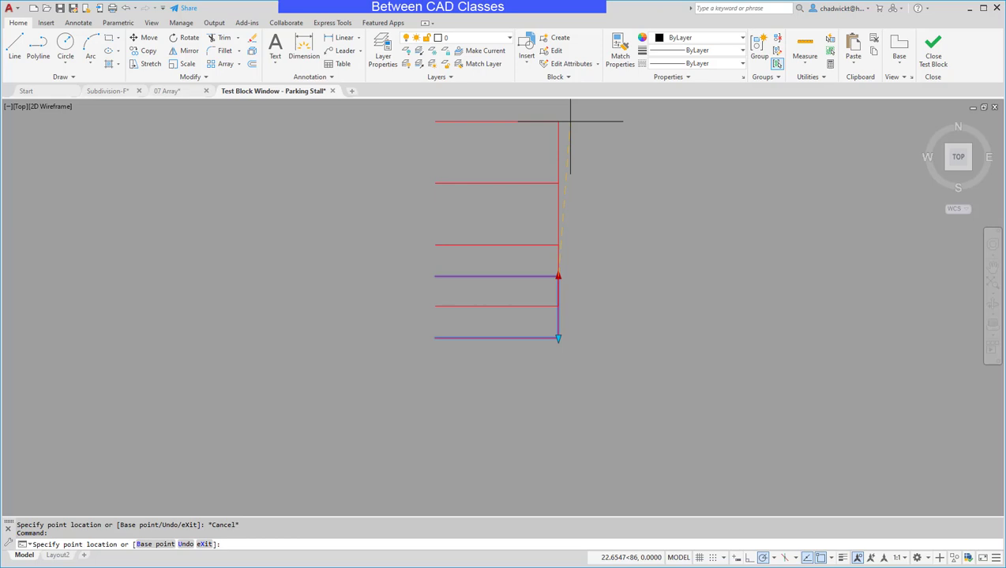
click(570, 121)
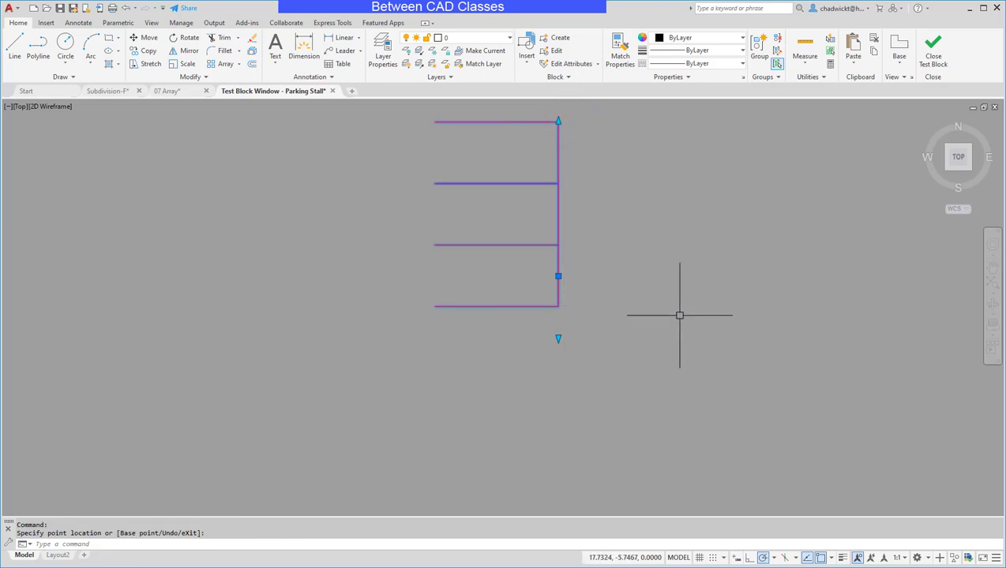
key(ctrl+z)
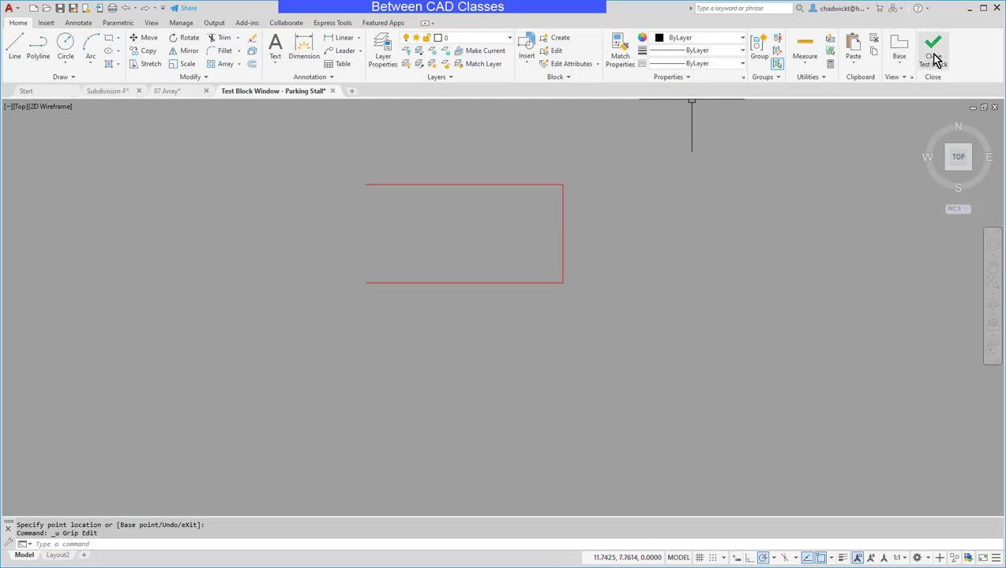
click(933, 56)
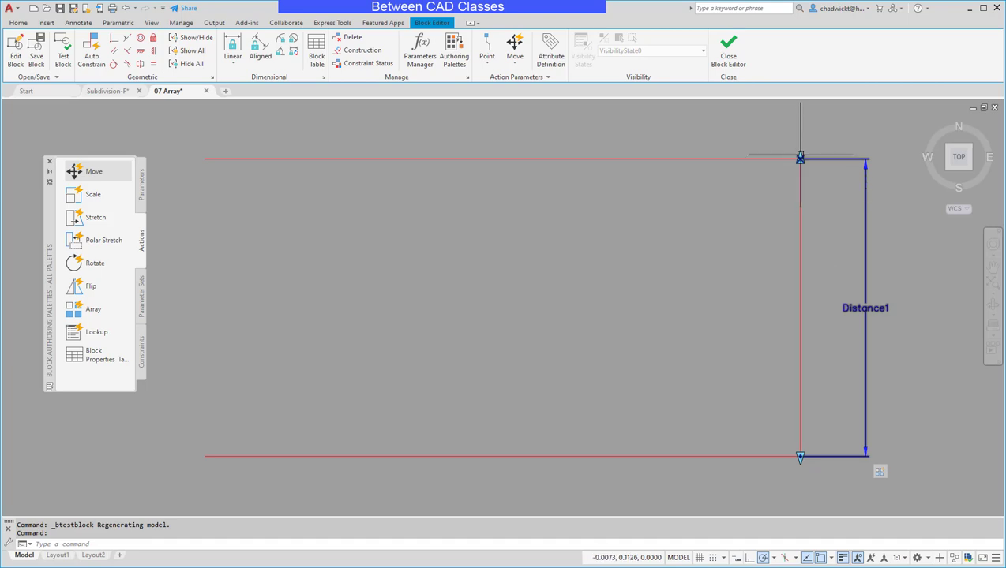
Step: Set the linear parameter's number of grips to 1 in its properties
click(866, 192)
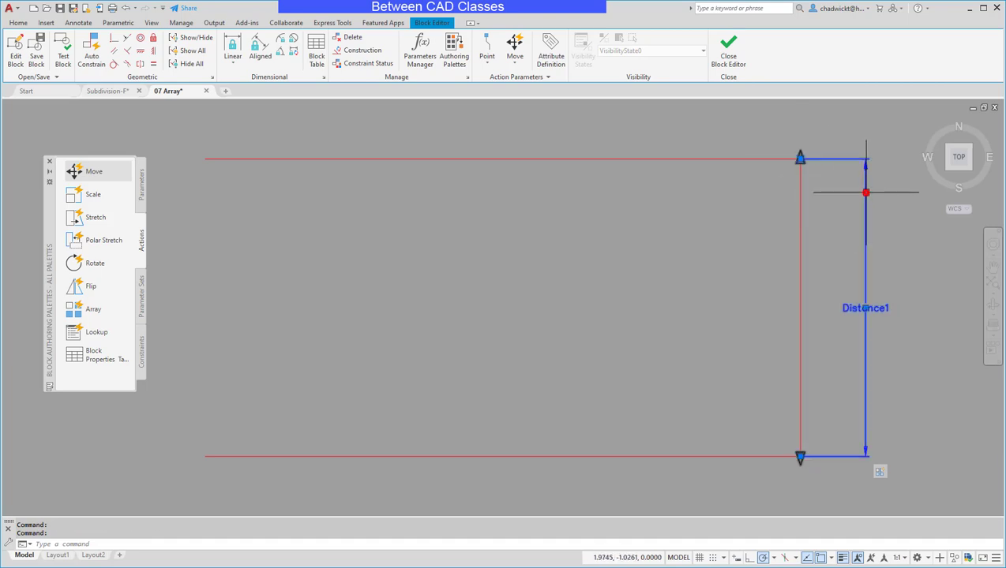
right_click(617, 214)
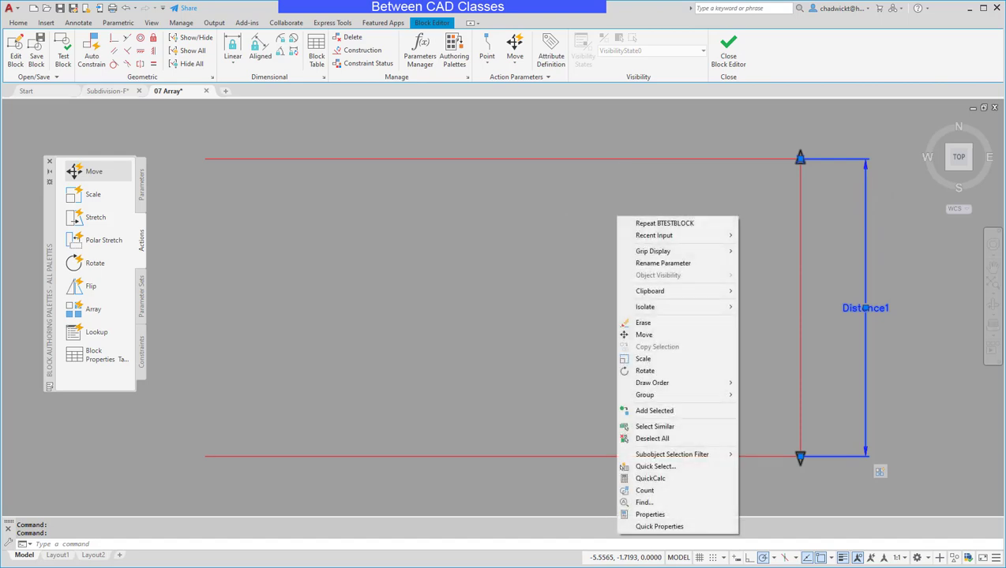
click(654, 517)
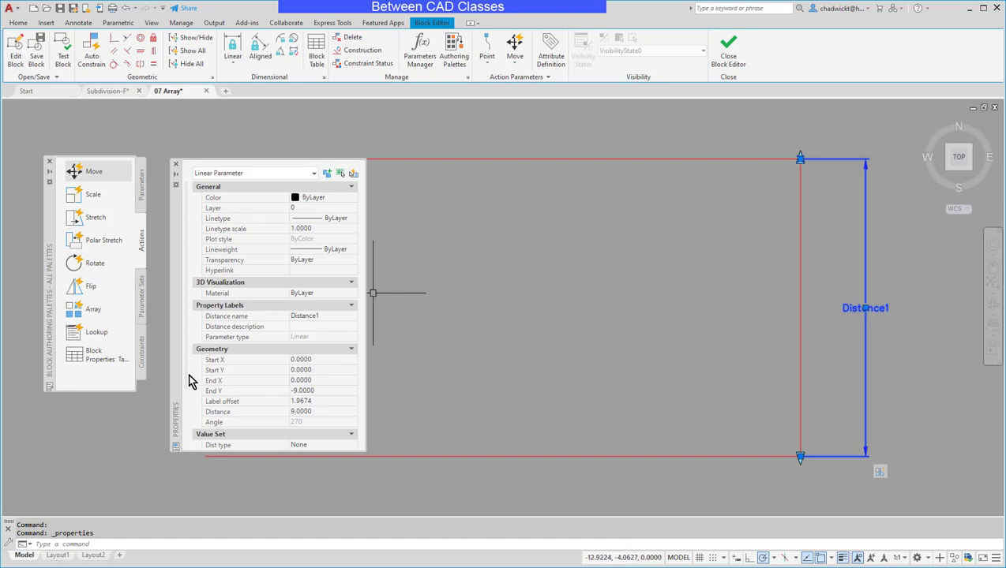
scroll(187, 382, down, 3)
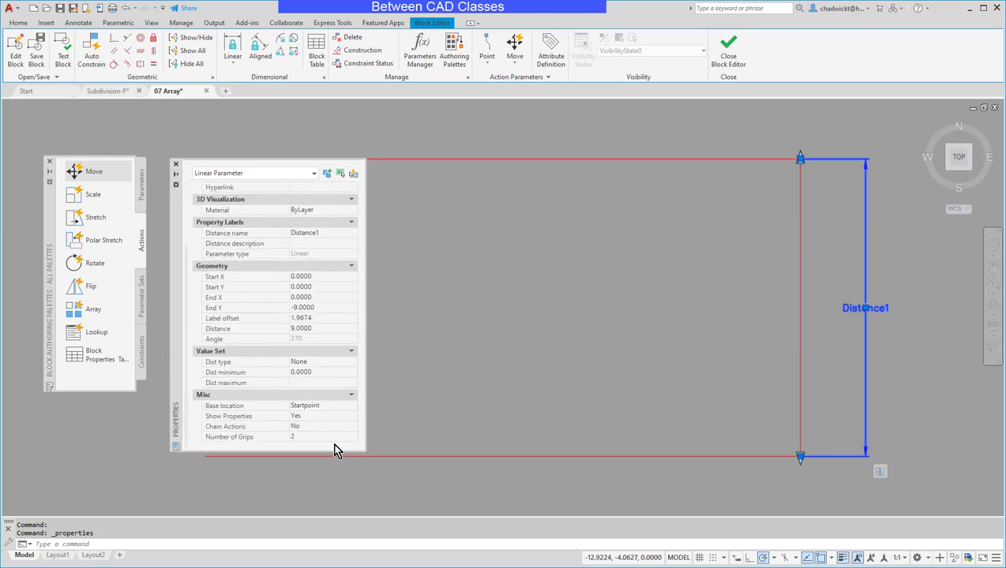
click(345, 439)
click(352, 438)
click(298, 457)
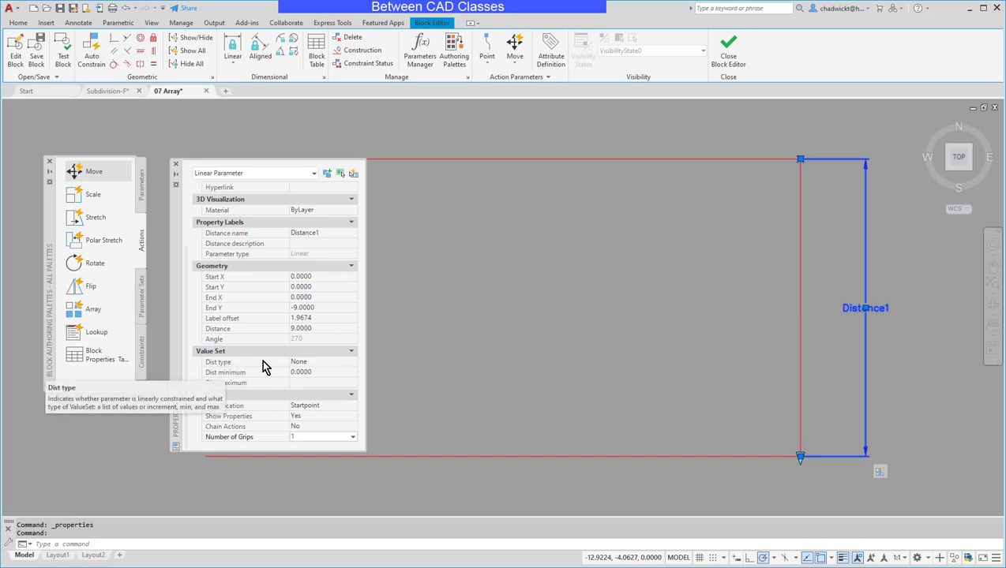
Step: Set the linear parameter's distance type to Increment, with an increment of 9 and a minimum of 9
click(349, 364)
click(352, 362)
click(320, 383)
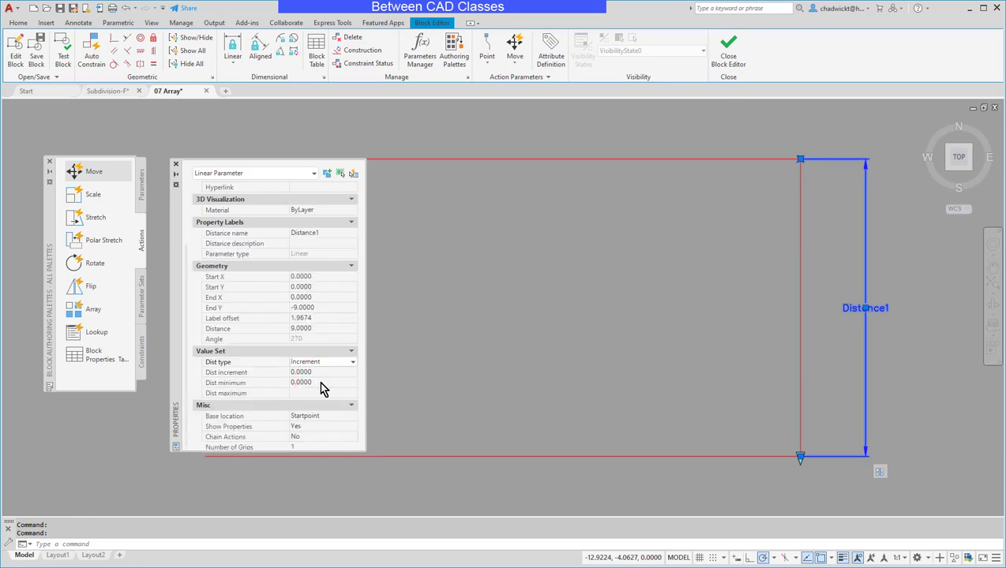
click(320, 383)
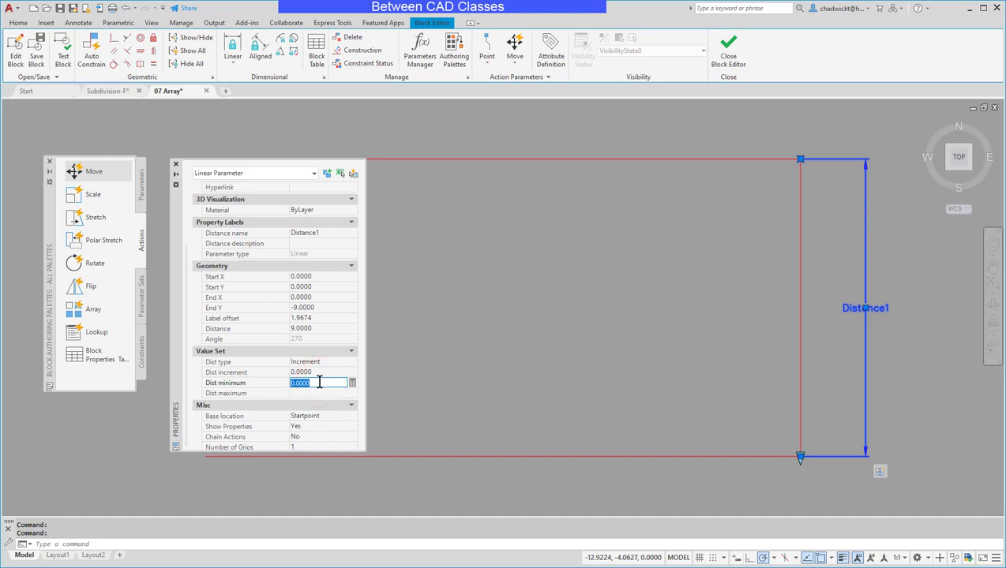
click(318, 372)
text(9)
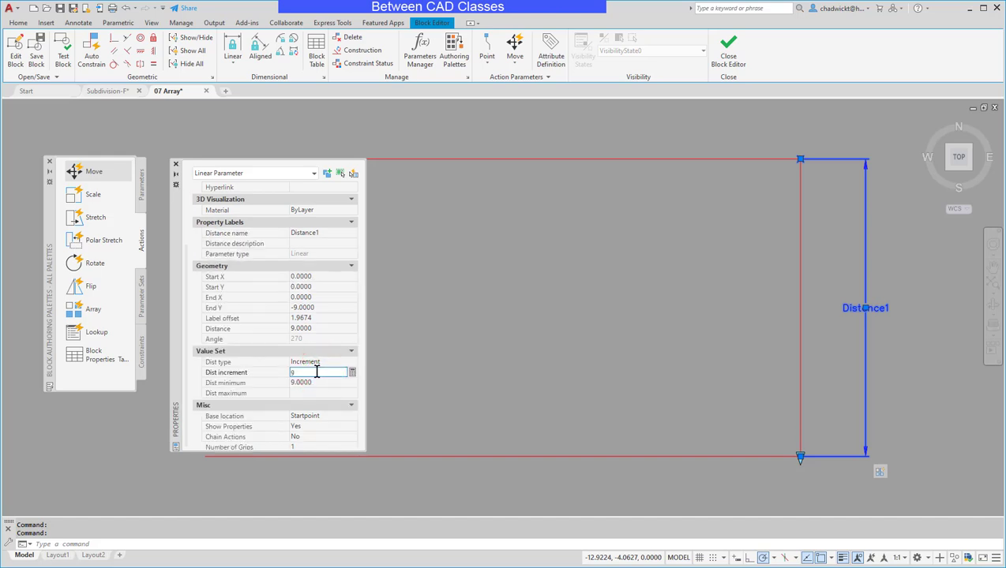
click(306, 393)
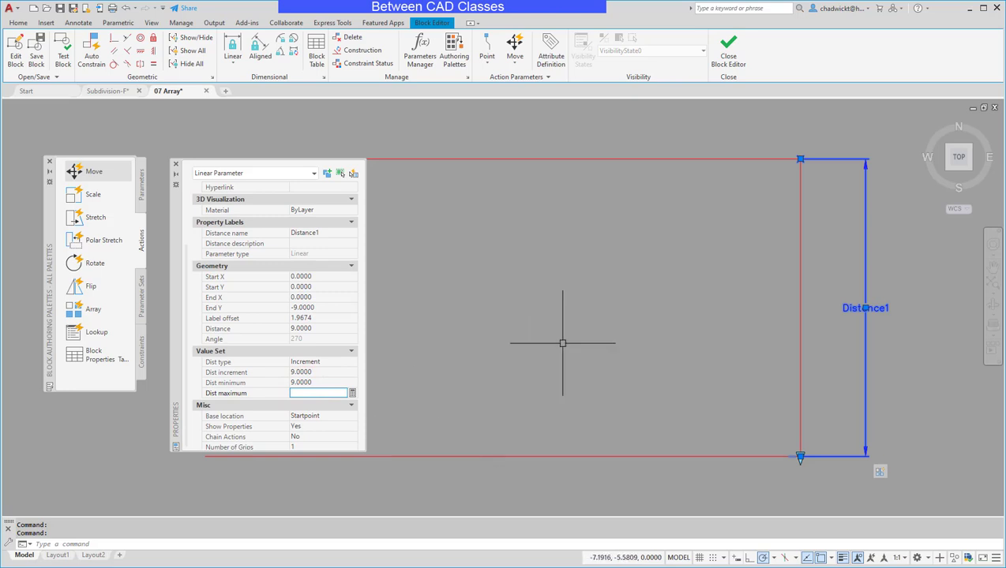
Step: Close the block editor, saving the changes to Parking Stall, and close the properties palette
click(726, 51)
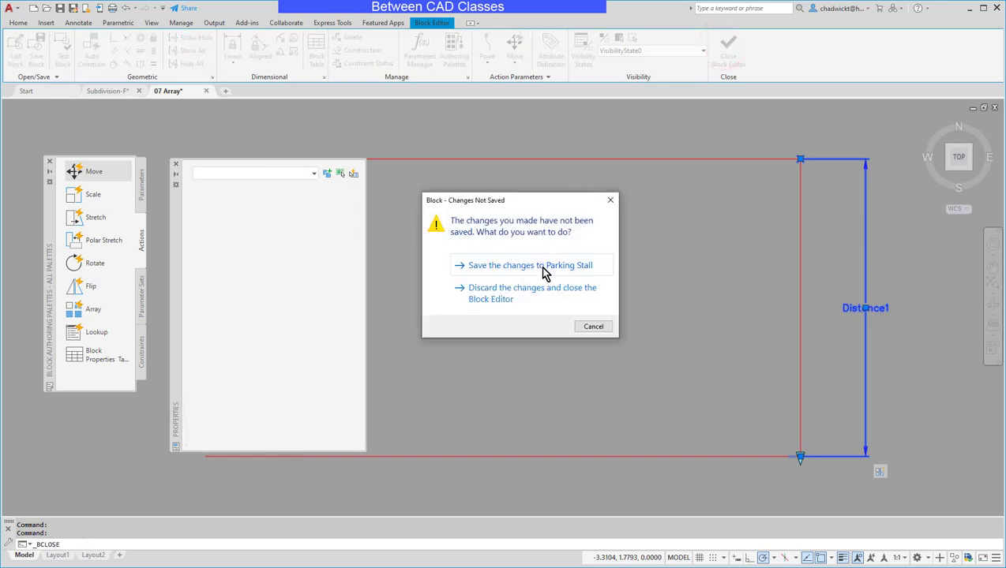
click(544, 270)
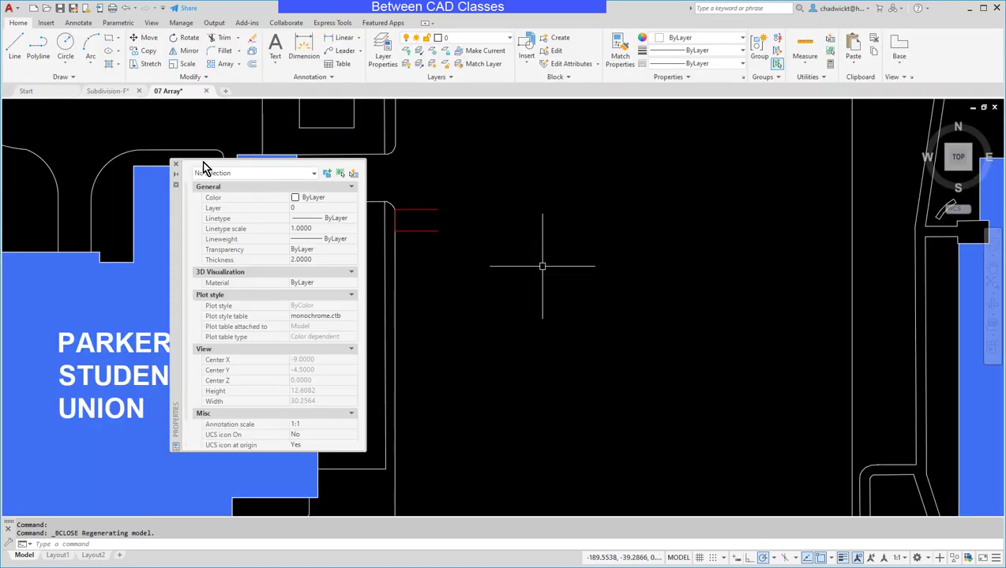
click(176, 164)
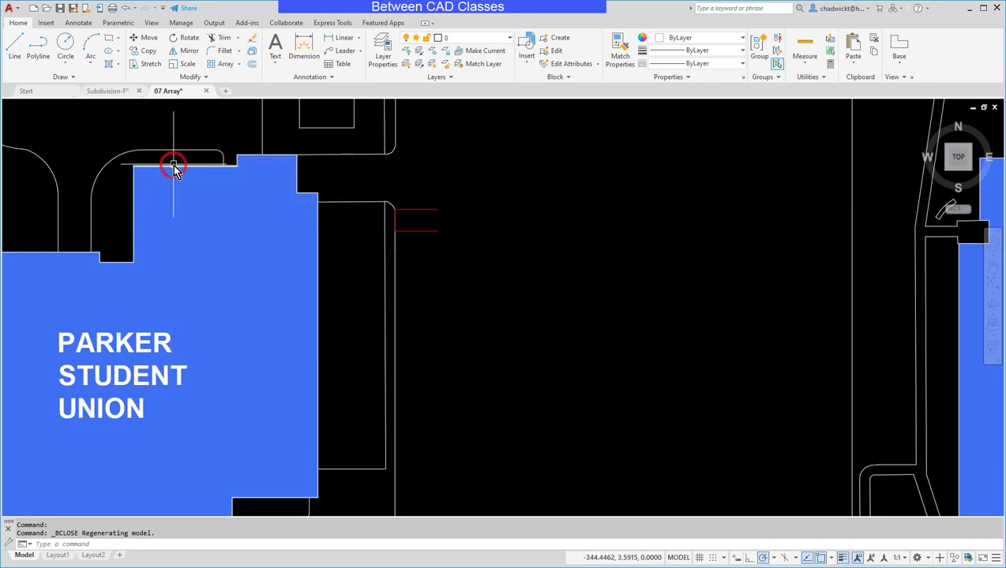
Step: Extend the stall block beside Parker Student Union south along the curb to the small island, using its array grip
click(423, 230)
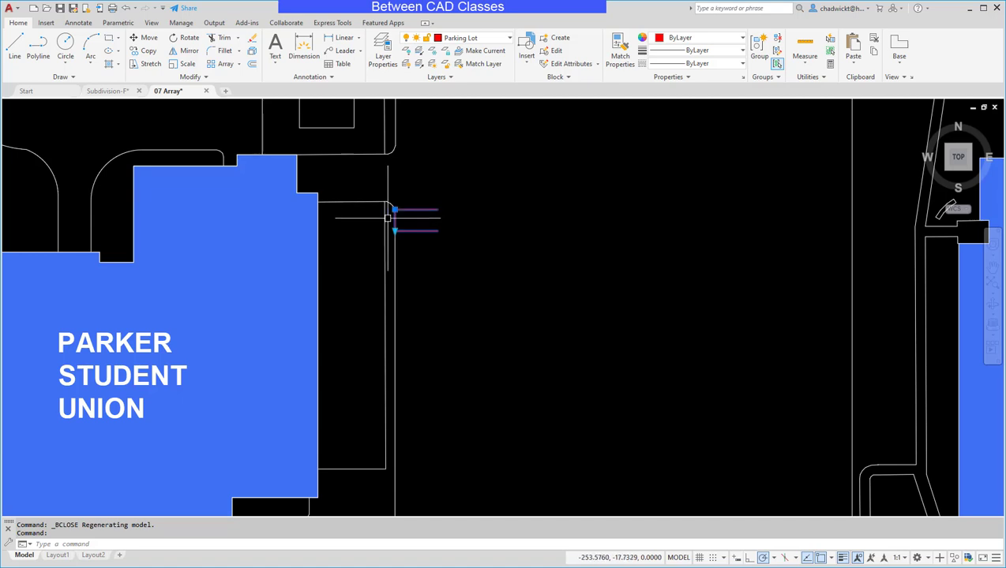
click(395, 230)
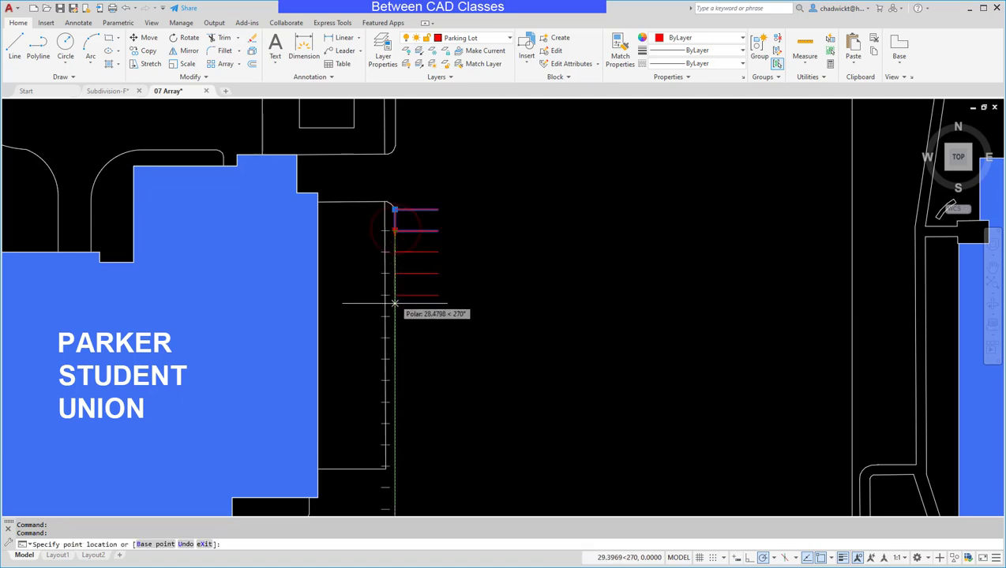
scroll(398, 365, down, 2)
middle_drag(412, 367, 409, 233)
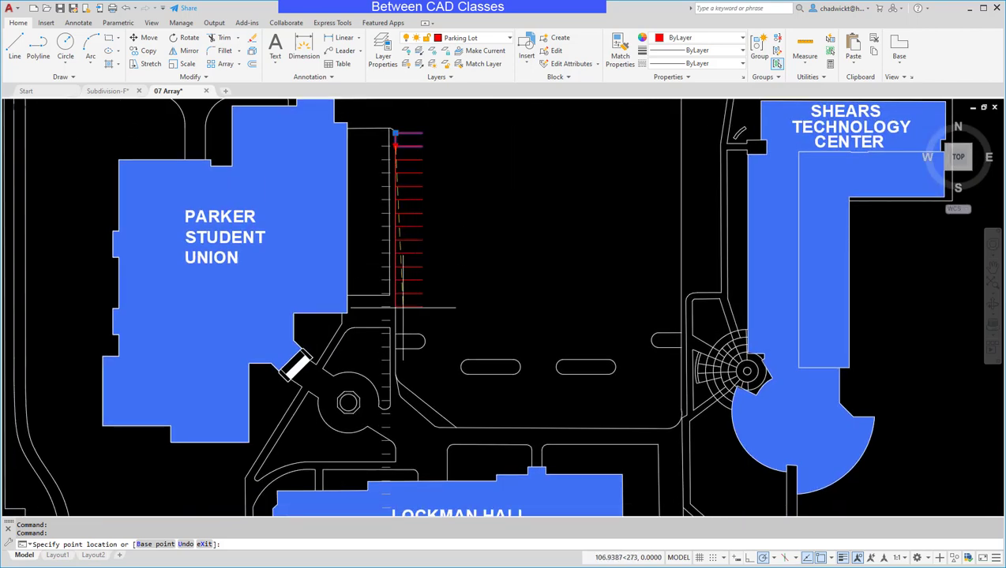
click(395, 333)
middle_drag(482, 251, 452, 360)
key(Escape)
Step: Select both double-sided stall blocks in the middle of the lot and extend each one south from its upper island to its lower island
click(587, 143)
click(455, 152)
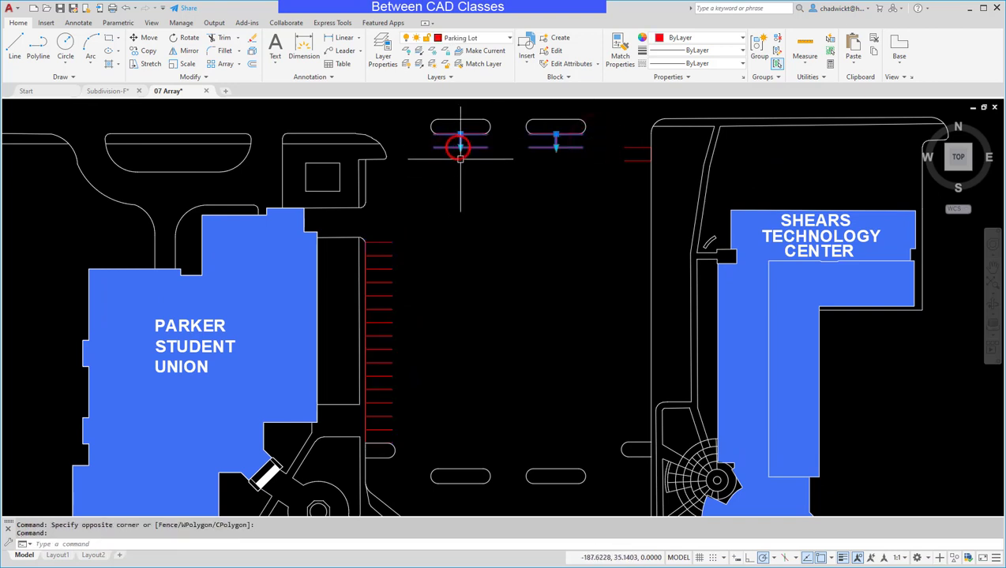
click(458, 146)
click(460, 470)
click(556, 148)
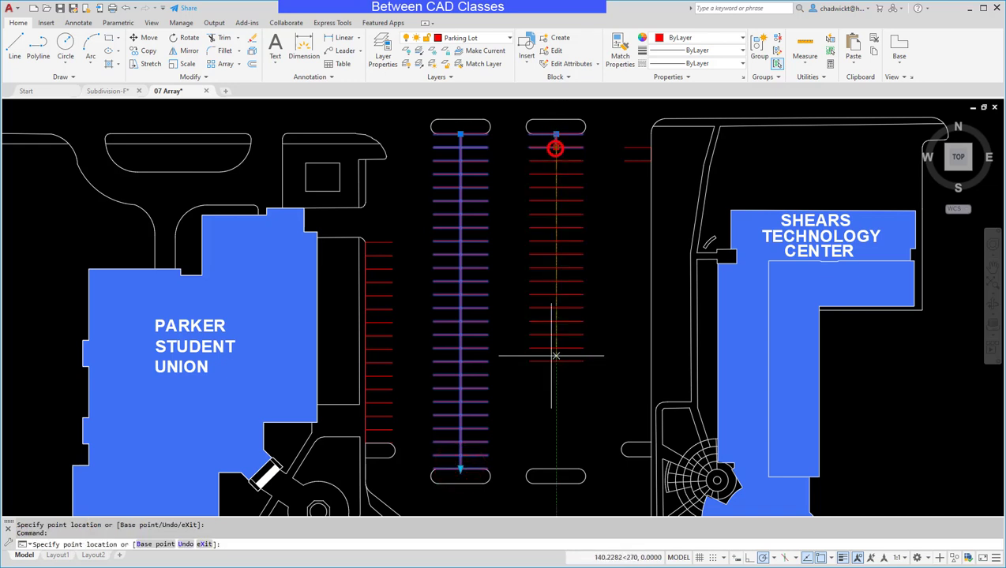
click(555, 470)
Step: Extend the stall block along the east curb, on the Shears Technology Center side, south to the small island and clear the selection
click(637, 156)
click(651, 160)
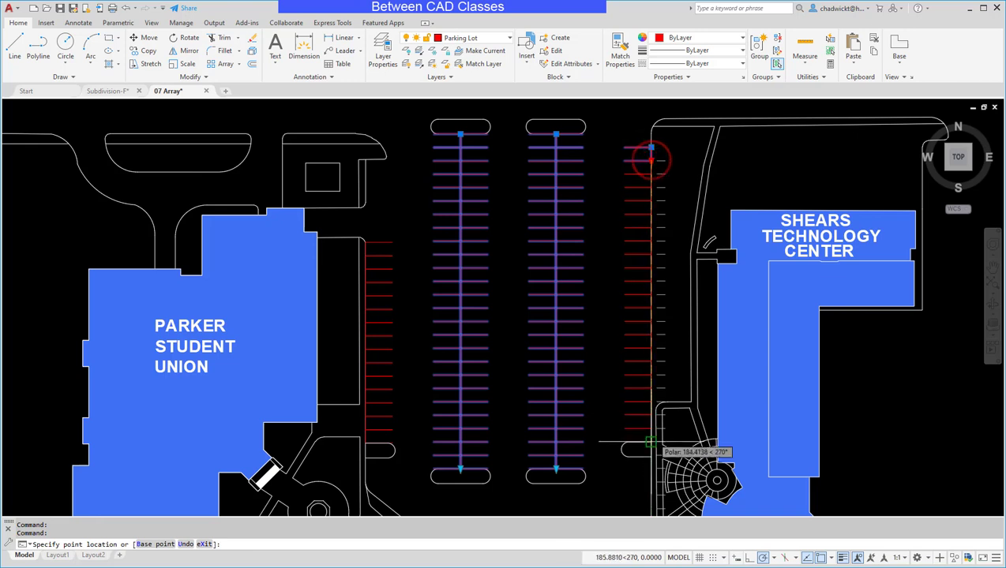
click(652, 433)
key(Escape)
key(Escape)
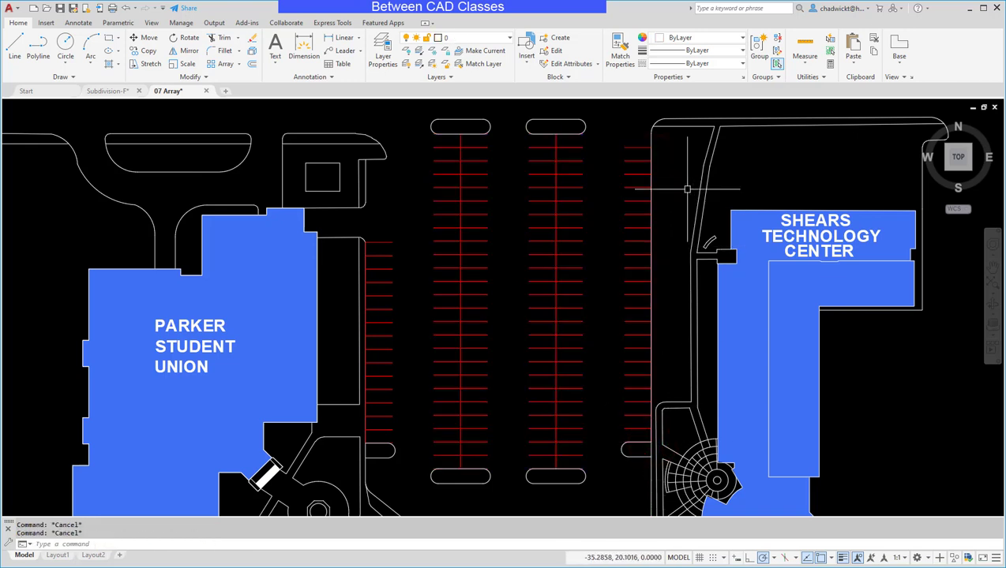